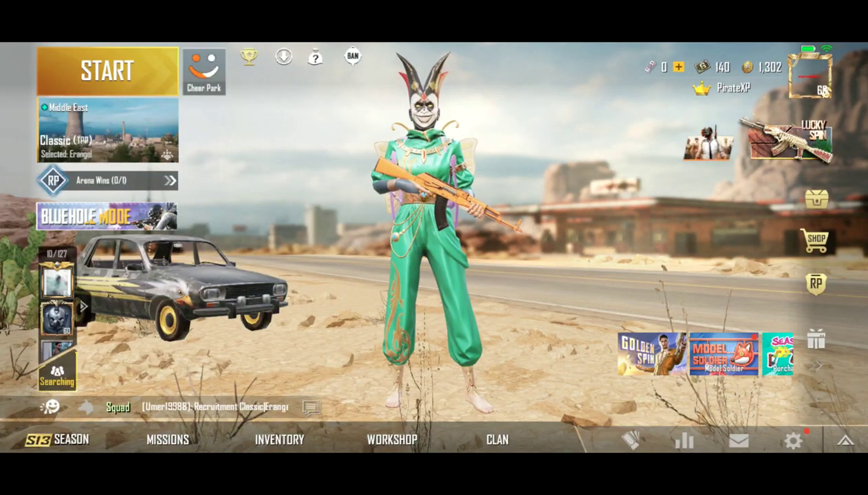
Dismiss the phone's quick settings and open the player's Data screen from the PUBG lobby
mouse_move(433, 42)
left_mouse_down()
mouse_move(433, 289)
mouse_move(434, 69)
left_mouse_up()
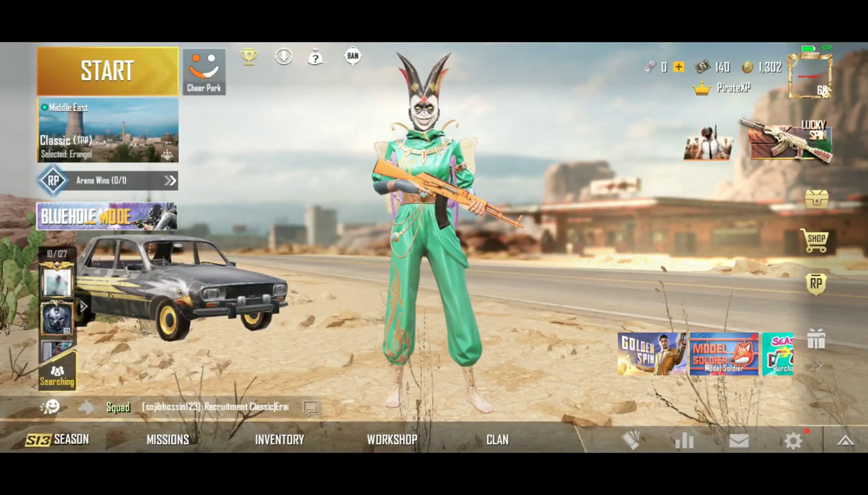
left_click(204, 71)
left_click(845, 57)
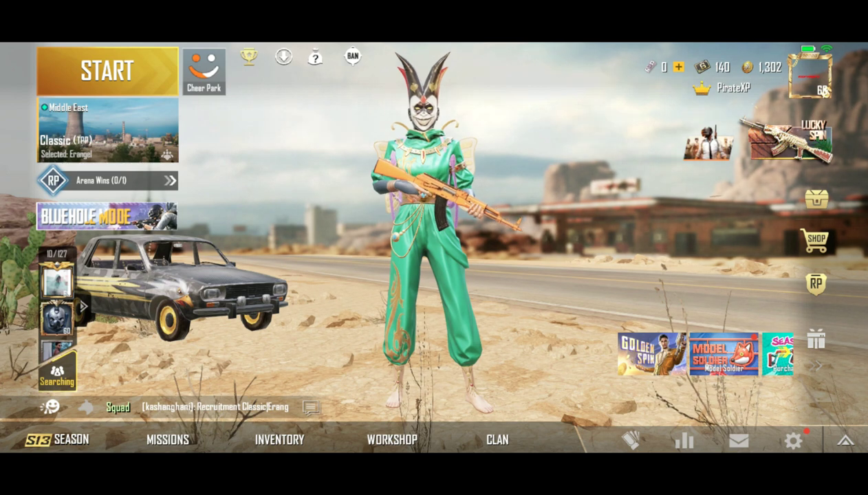
left_click(808, 75)
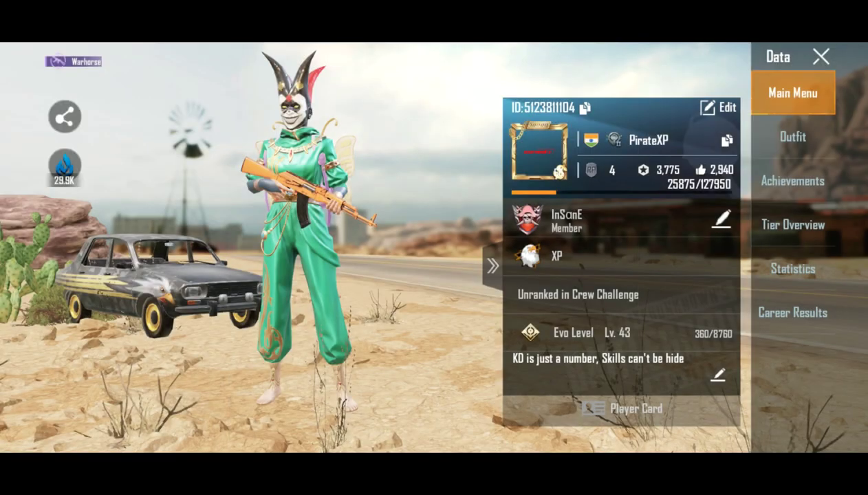
Browse Outfit, Achievements, Tier Overview, Statistics and Career Results, then close the profile
left_click(792, 136)
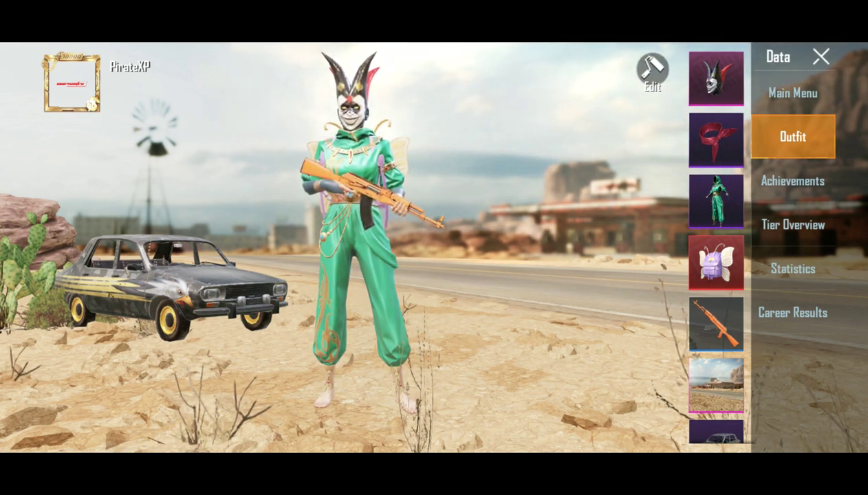
left_click(793, 181)
left_click(792, 224)
left_click(792, 269)
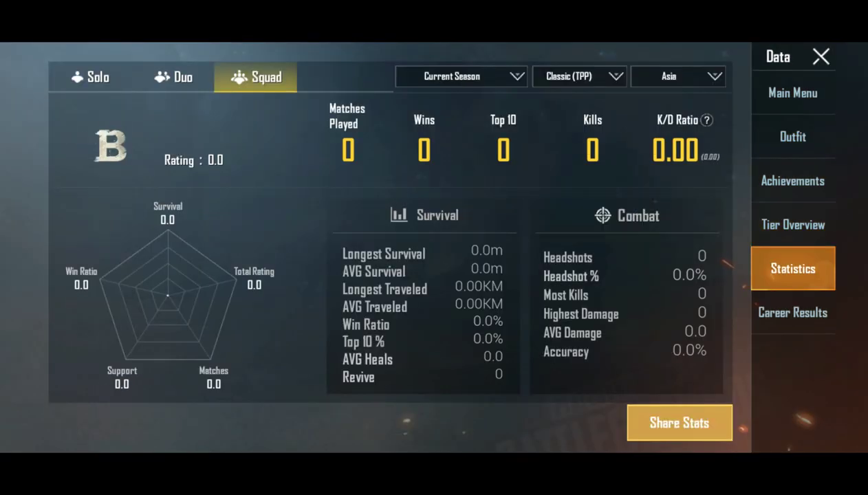
left_click(792, 312)
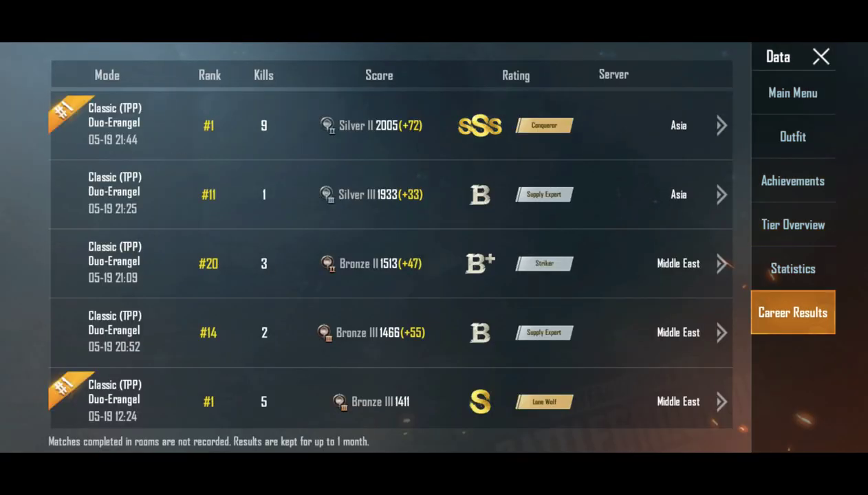
left_click(821, 56)
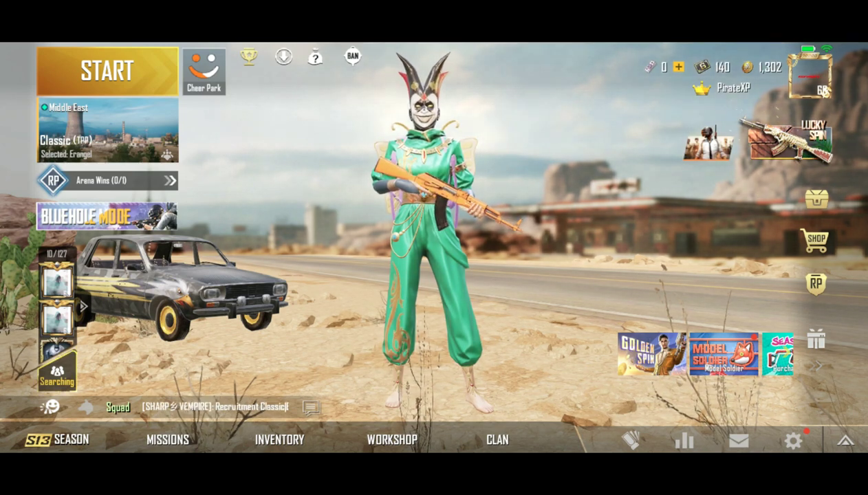
Log out of the PUBG account from lobby Settings and confirm the Notice dialog
left_click(845, 440)
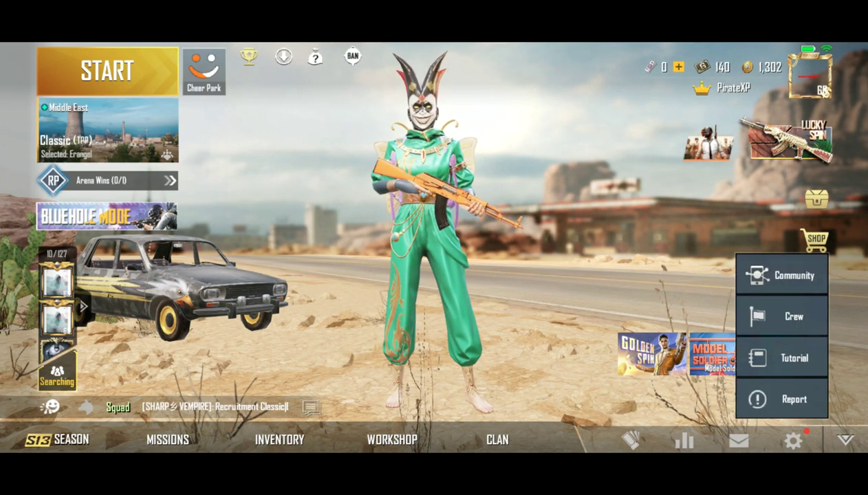
left_click(793, 440)
left_click(103, 424)
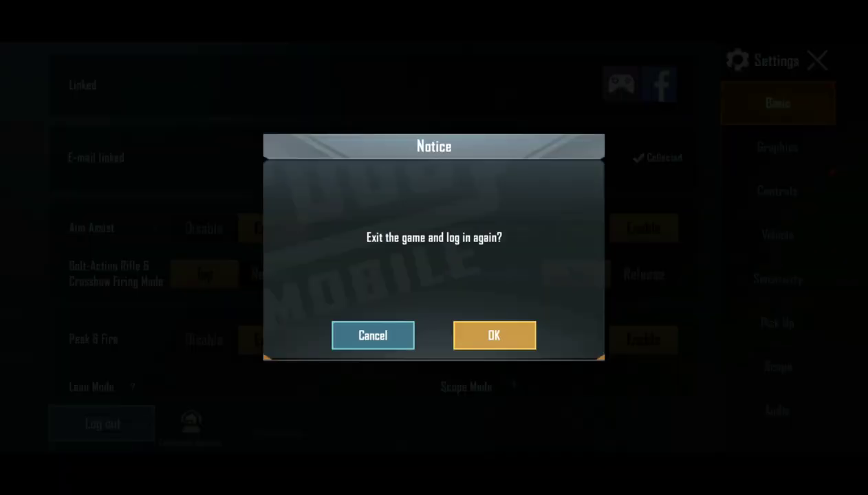
left_click(493, 335)
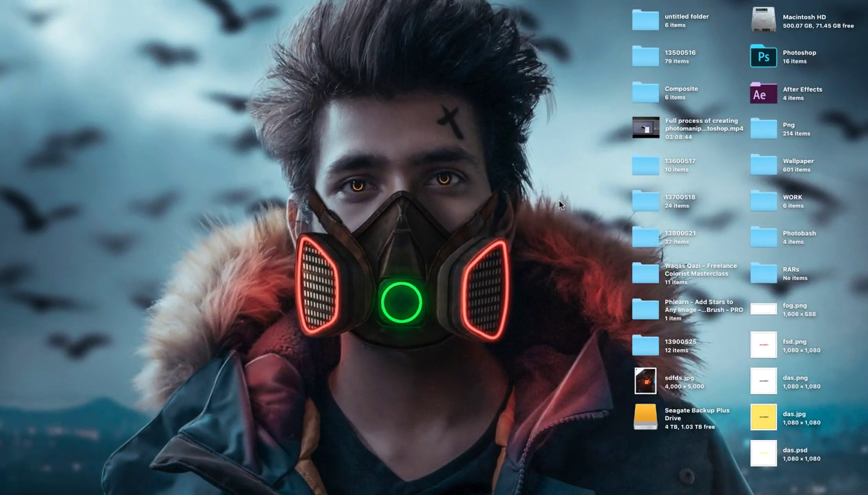
Quick Look the red logo fsd.png, then select das.psd on the desktop
left_click(761, 343)
key("space")
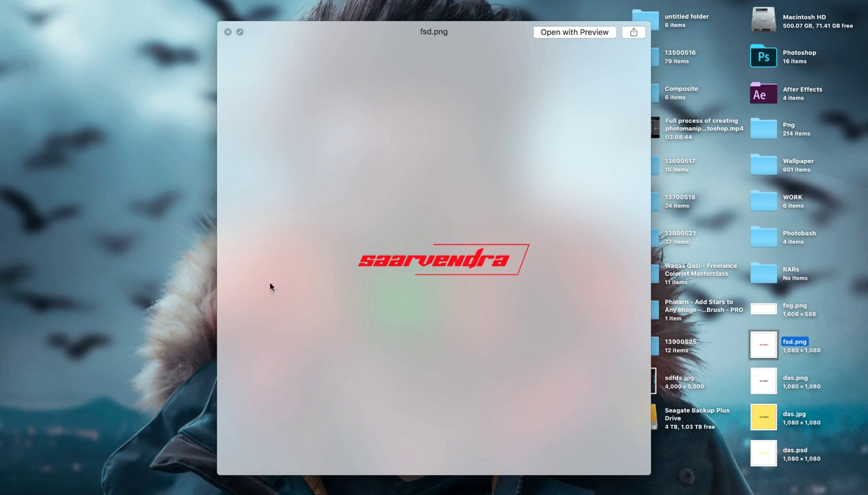
key("space")
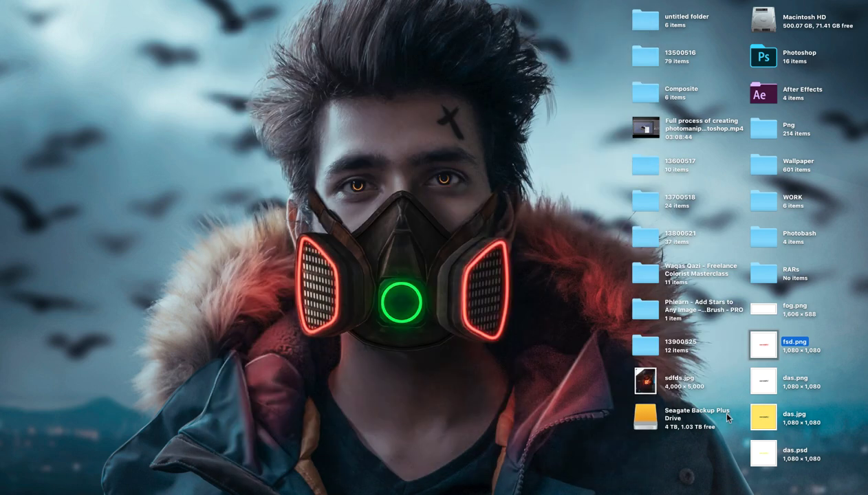
left_click(751, 454)
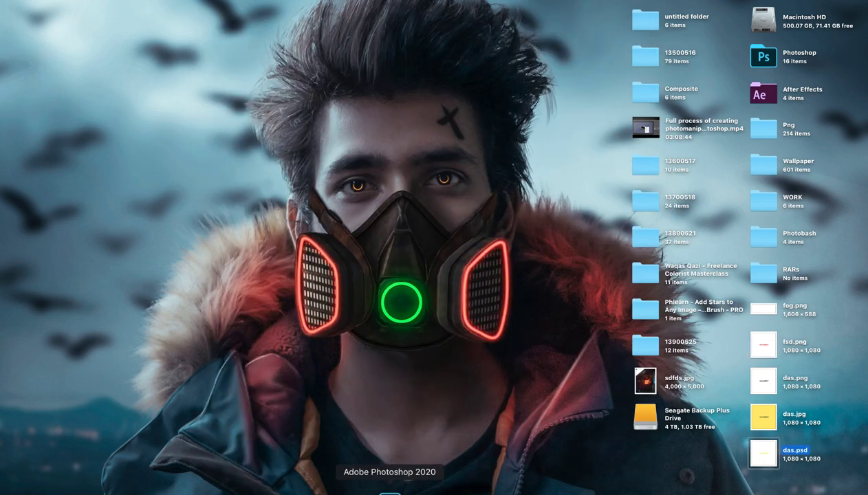
Open das.psd in Photoshop, tuck away the plug-in panel, and review Layer 1 copy's Color Overlay
left_click(389, 490)
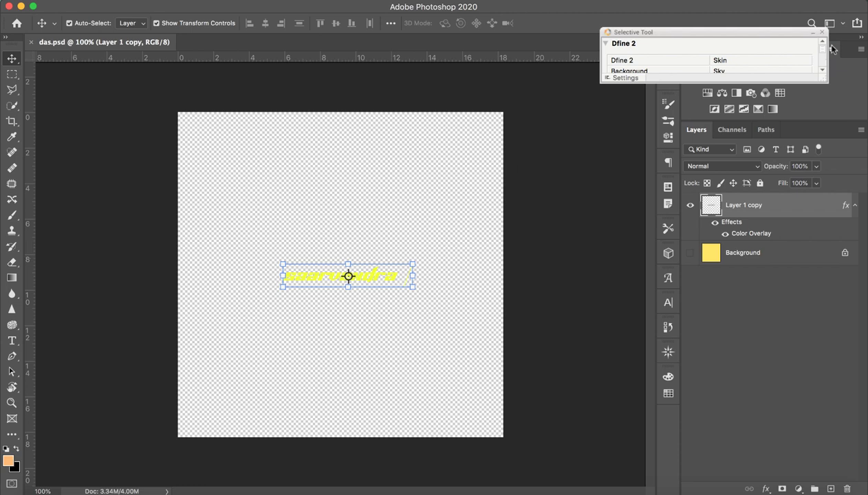
left_click(814, 33)
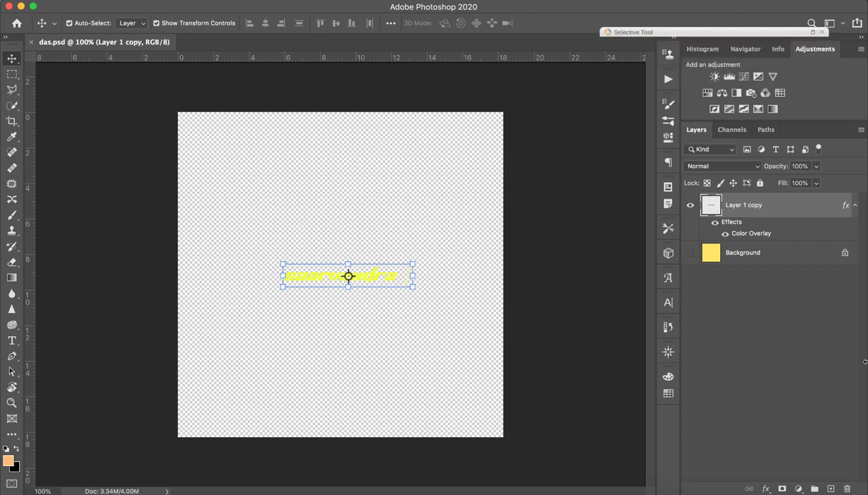
left_click(482, 333)
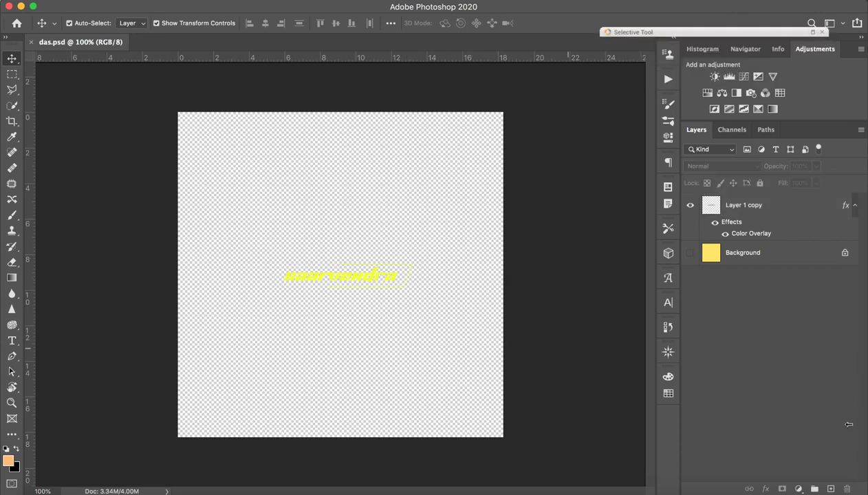
double_click(740, 245)
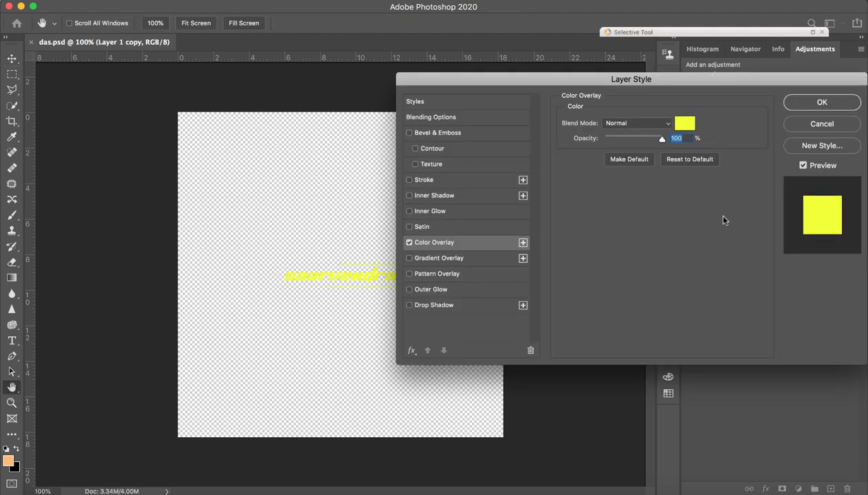
left_click(829, 107)
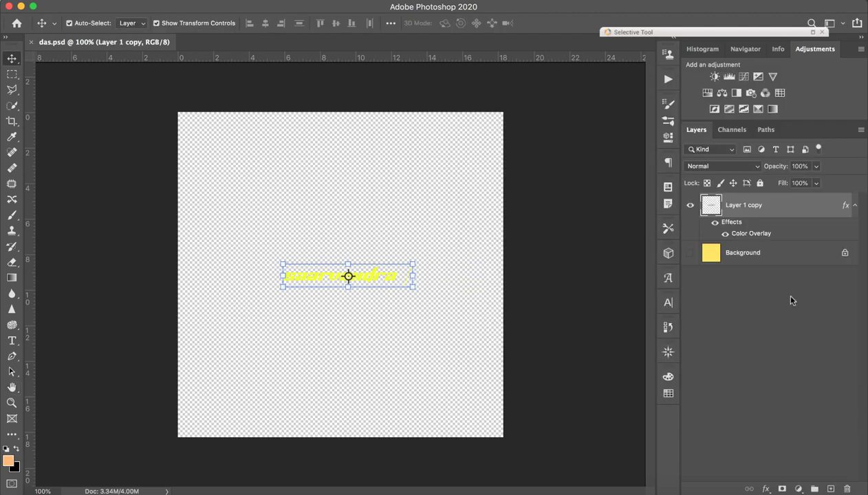
Show the yellow Background, turn off the overlay so text is black, and merge both layers
left_click(690, 253)
left_click(726, 317)
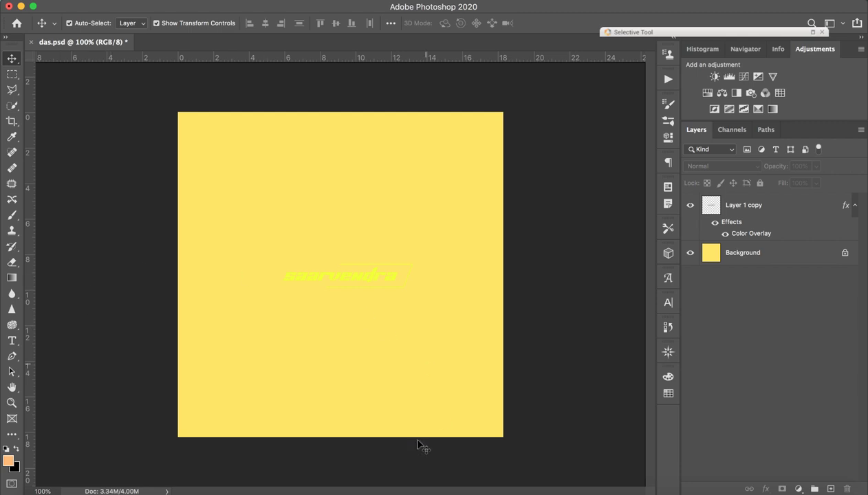
left_click(770, 256)
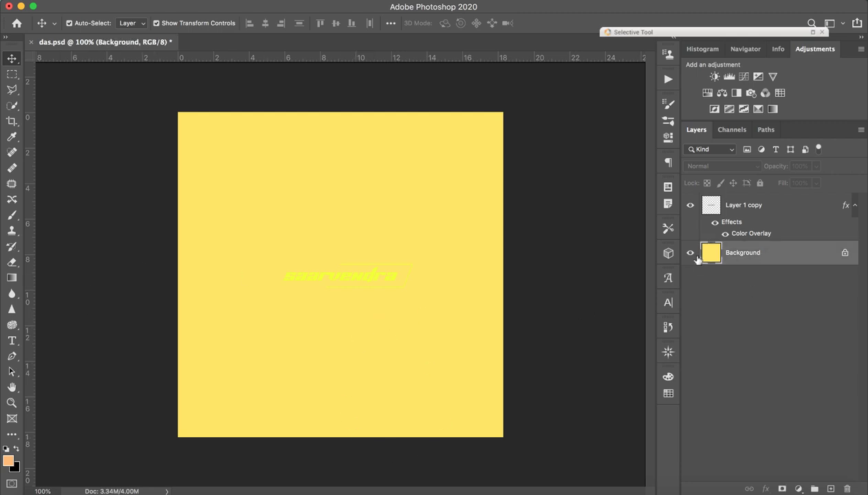
left_click(691, 254)
left_click(689, 253)
left_click(714, 224)
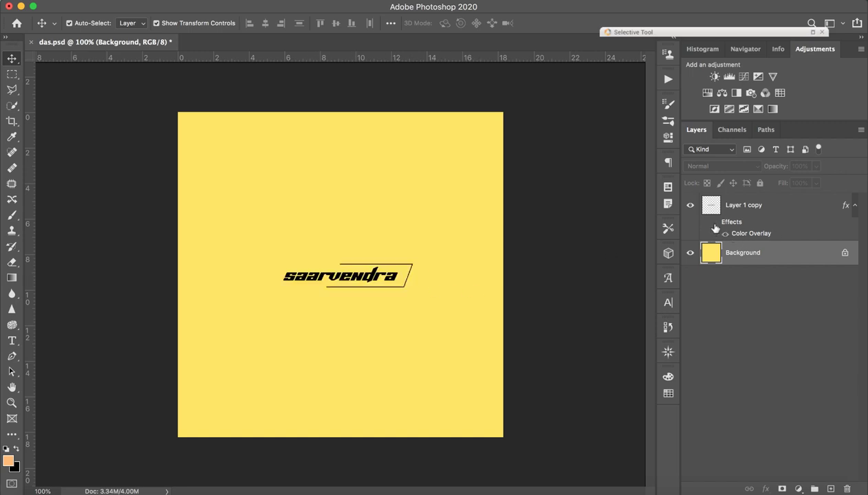
left_click(788, 213)
left_click(767, 259)
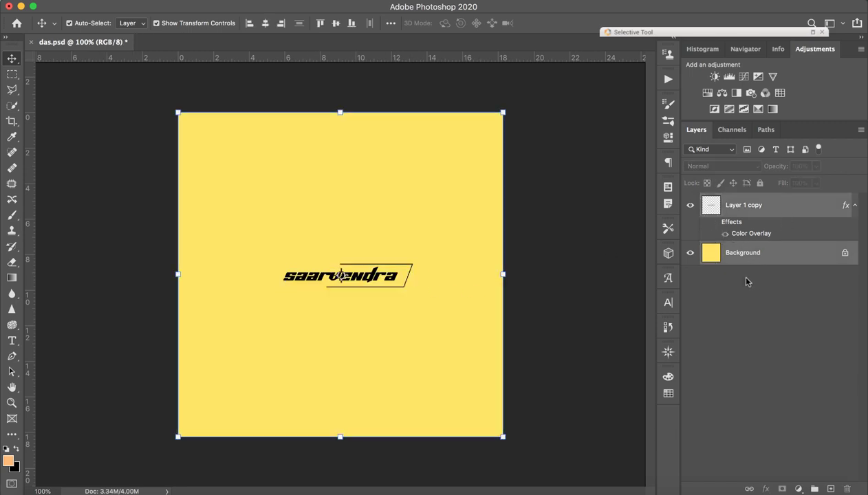
key("ctrl+shift+e")
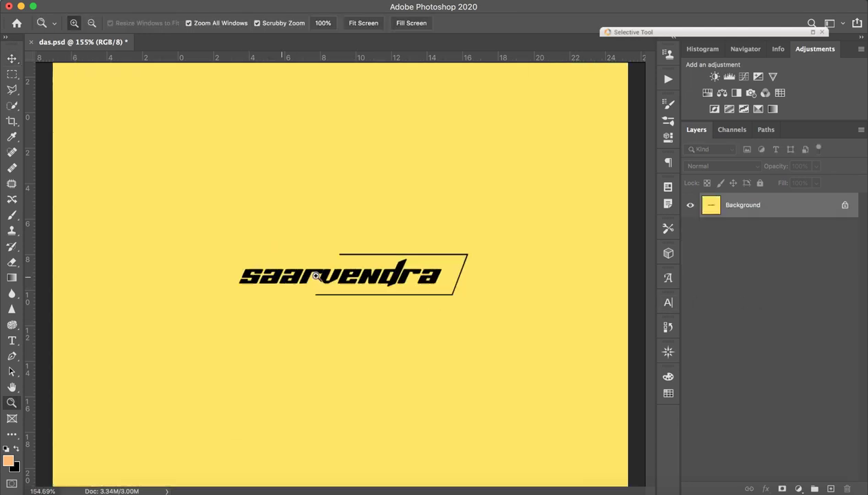
Select the black text with Color Range, sampling it at Fuzziness 199
left_click_drag(340, 300, 281, 270)
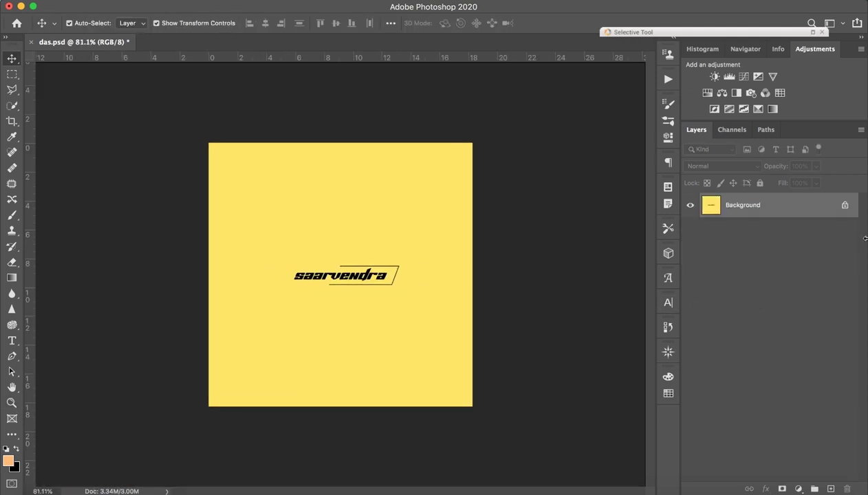
left_click(246, 0)
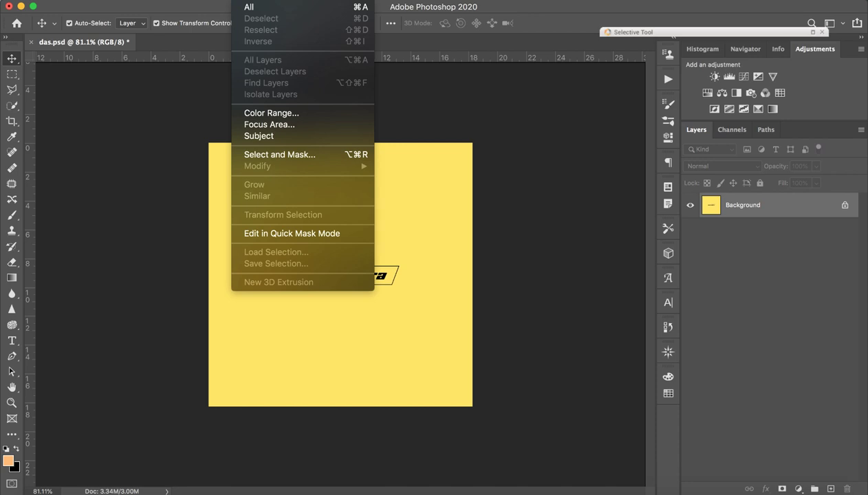
left_click(292, 114)
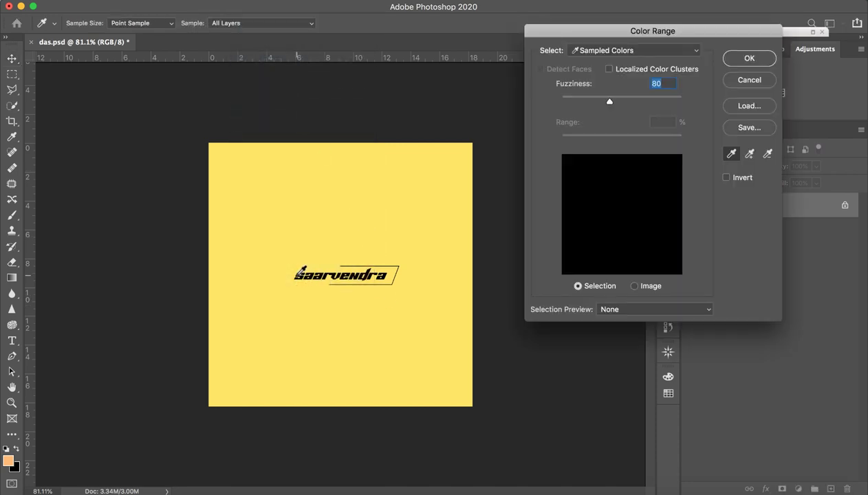
left_click(296, 275)
left_click_drag(576, 101, 604, 108)
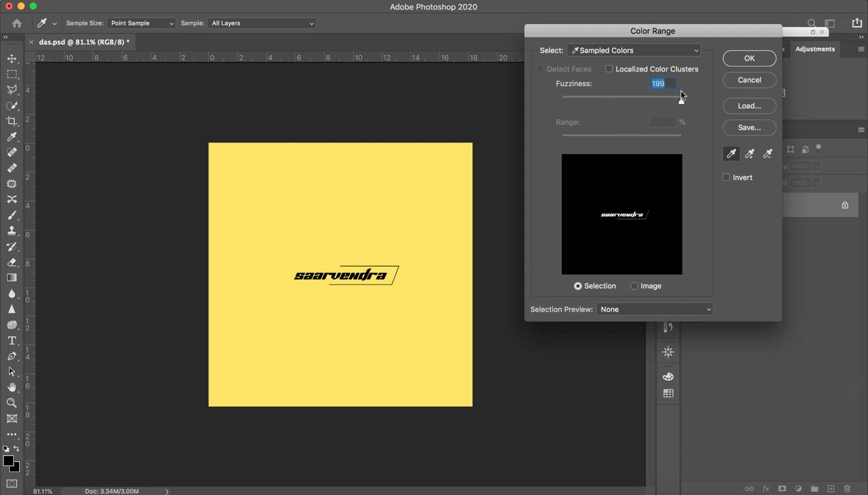
left_click(749, 59)
Add a layer mask to Layer 0 so only the text remains on transparency
key("v")
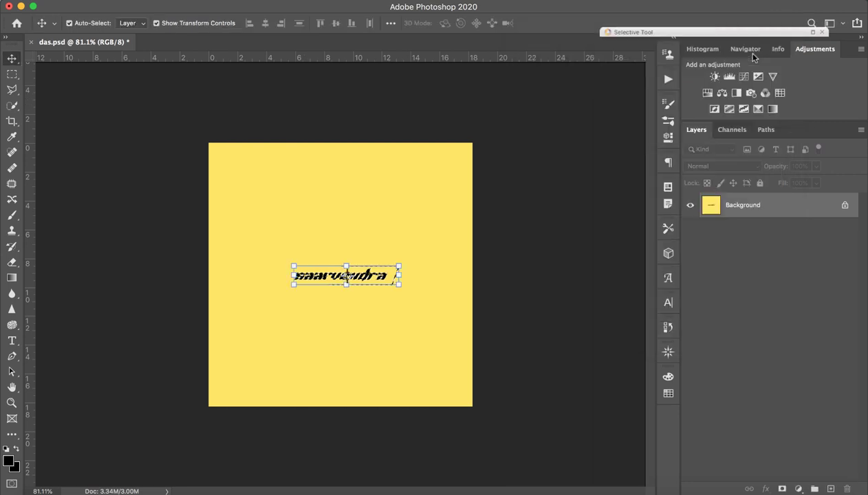
left_click(782, 489)
left_click(762, 385)
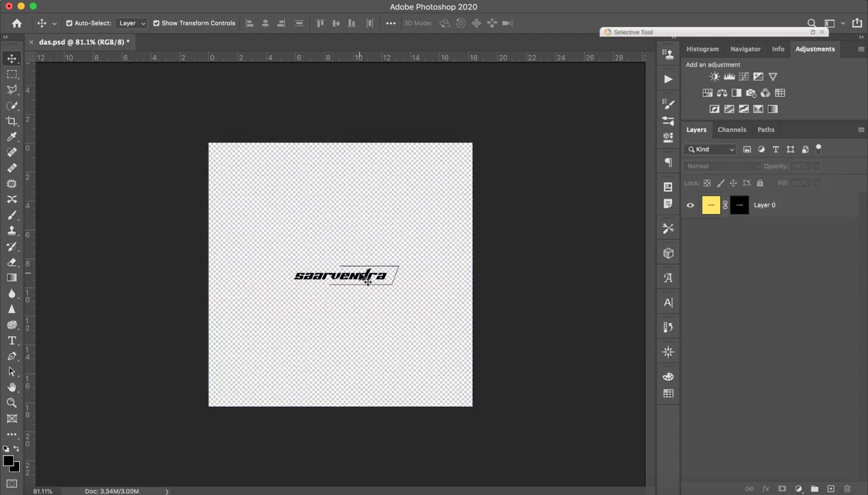
left_click_drag(367, 277, 360, 286)
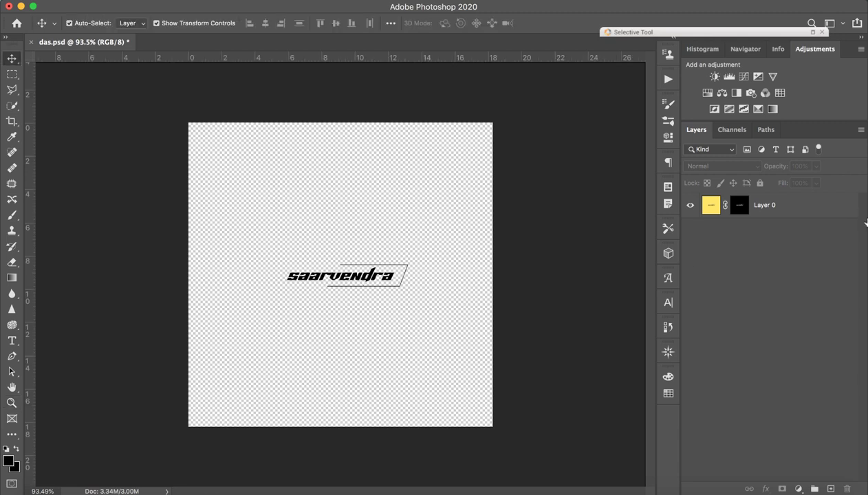
left_click(791, 210)
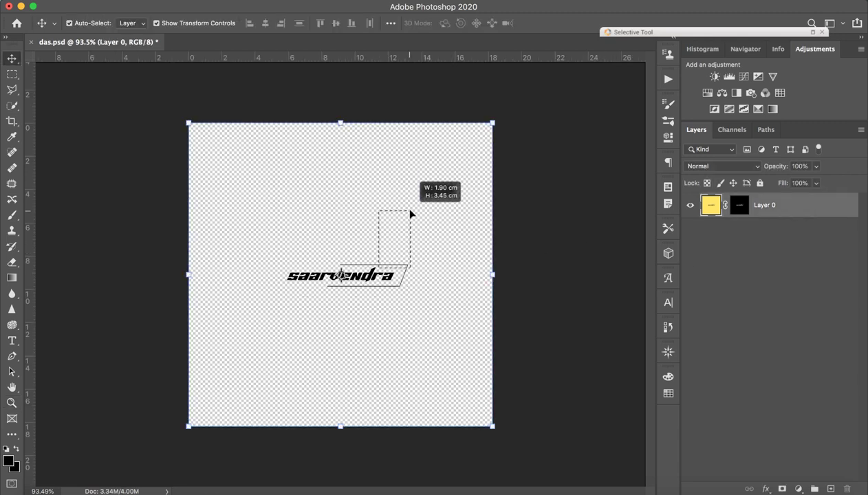
Try repositioning the logo with Free Transform, then undo and cancel the transform
left_click(493, 275)
left_click_drag(433, 297, 395, 273)
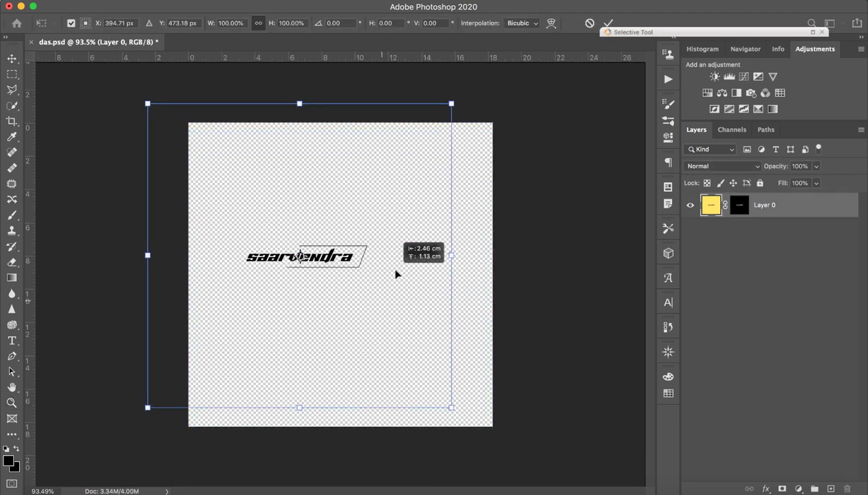
key("ctrl+z")
left_click(590, 26)
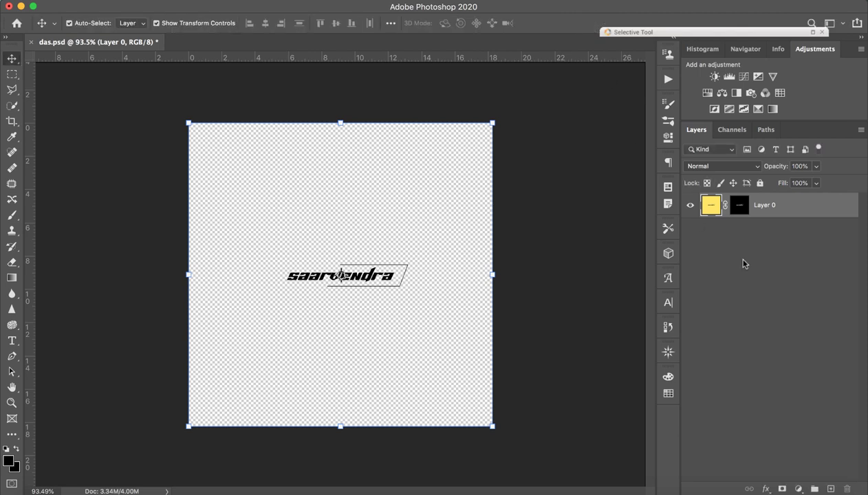
left_click(756, 286)
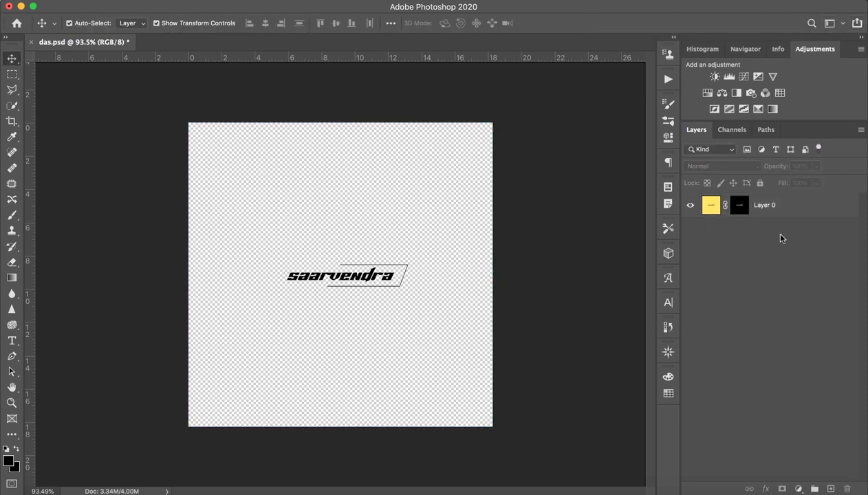
left_click(794, 212)
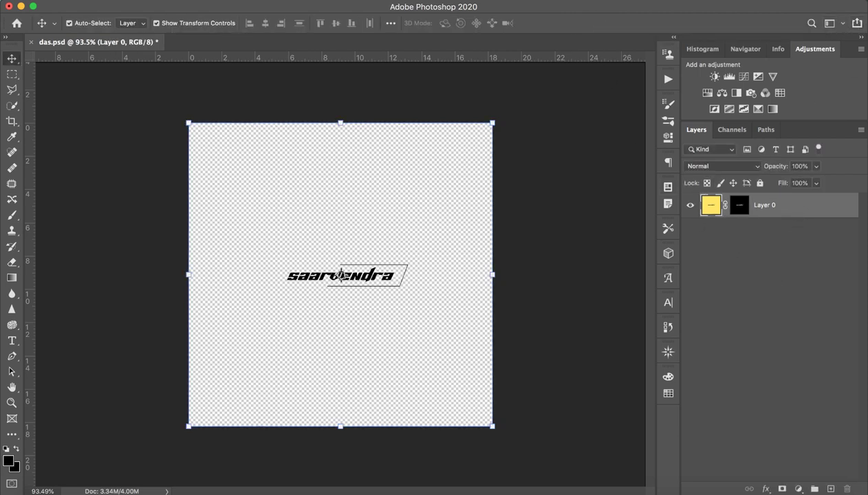
Quick Export the canvas as a PNG named 'sdfhsj' to the Desktop
left_click(108, 2)
mouse_move(108, 159)
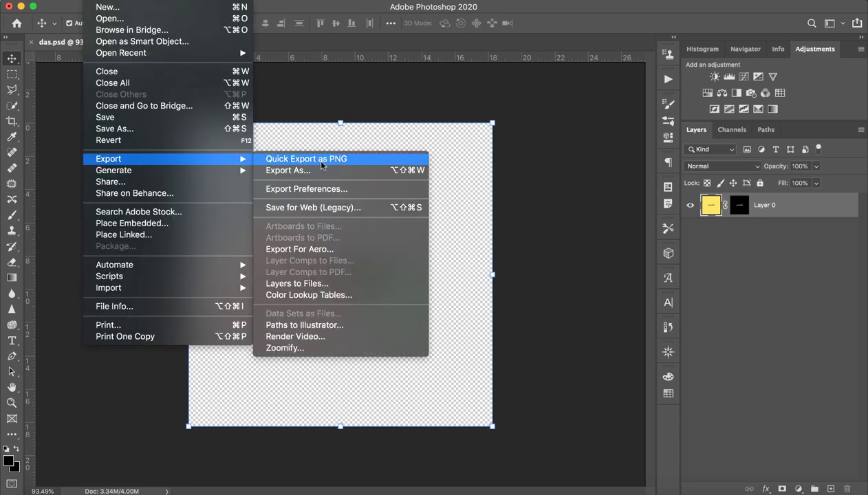
left_click(322, 162)
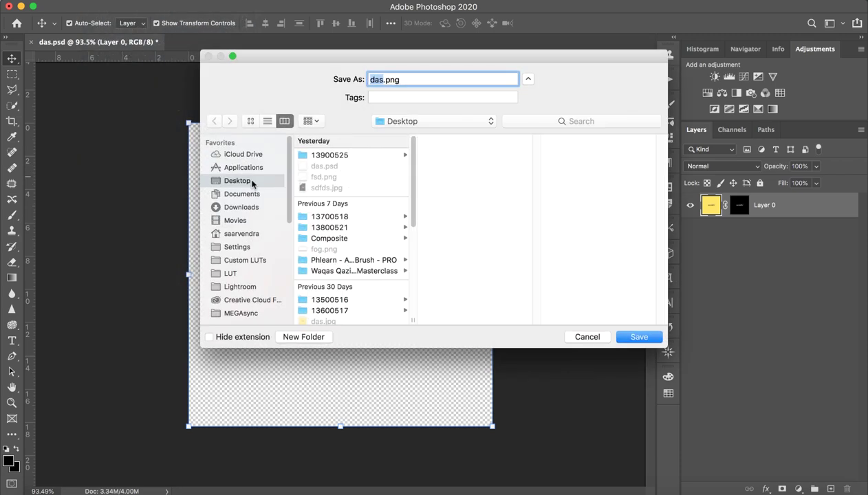
type("sdfhsj")
key("Return")
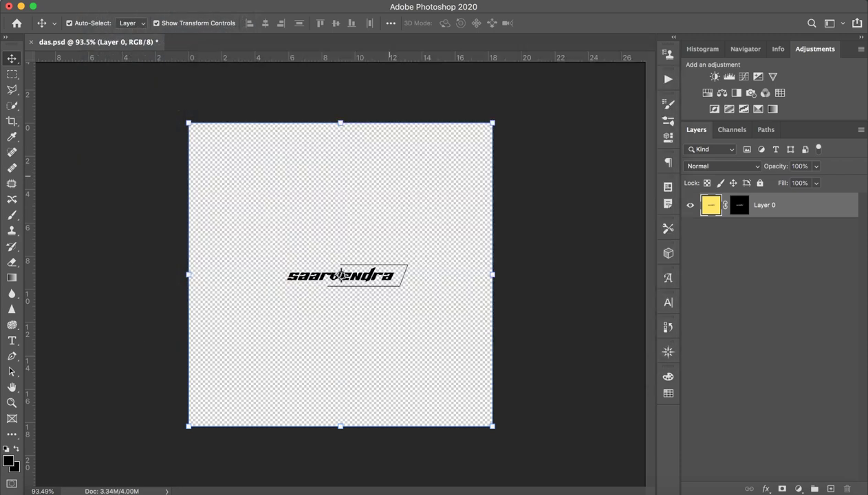
Add a Color Overlay of pure red ff0000 to Layer 0
left_click(766, 302)
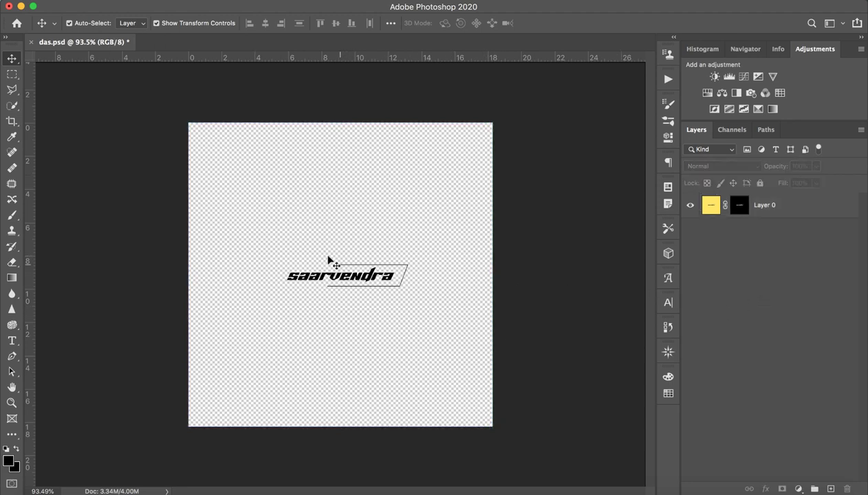
double_click(796, 218)
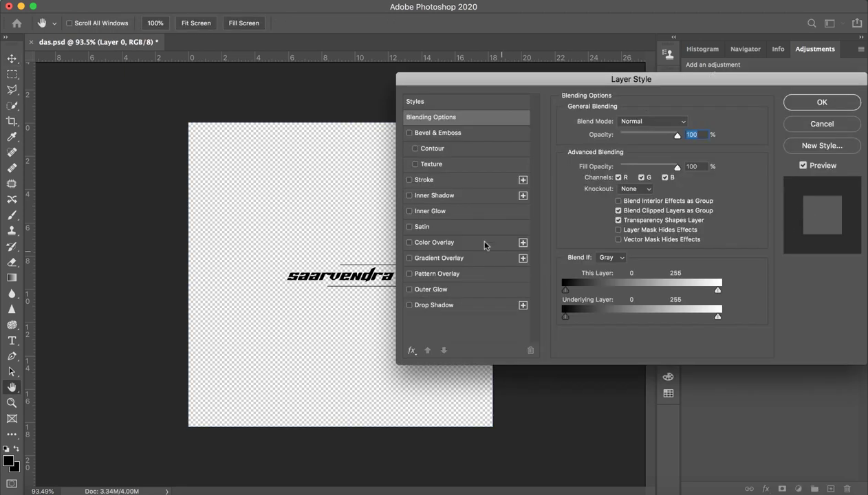
left_click(410, 243)
left_click(438, 242)
left_click(676, 132)
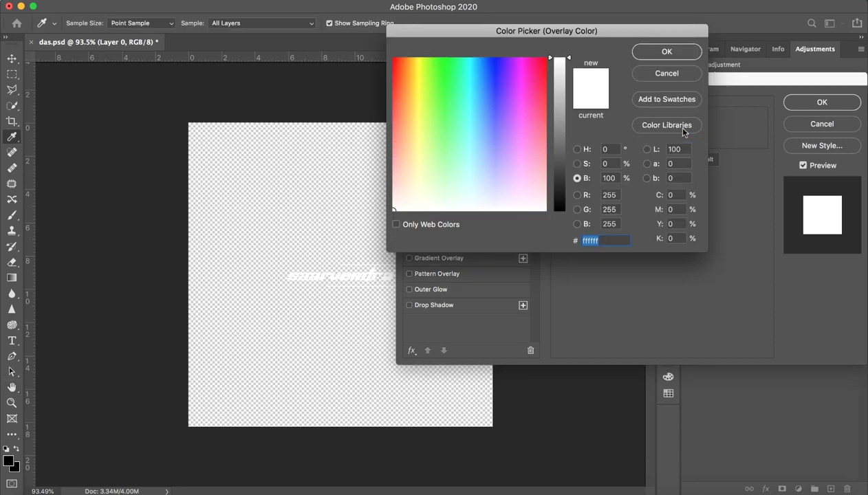
left_click_drag(540, 61, 548, 57)
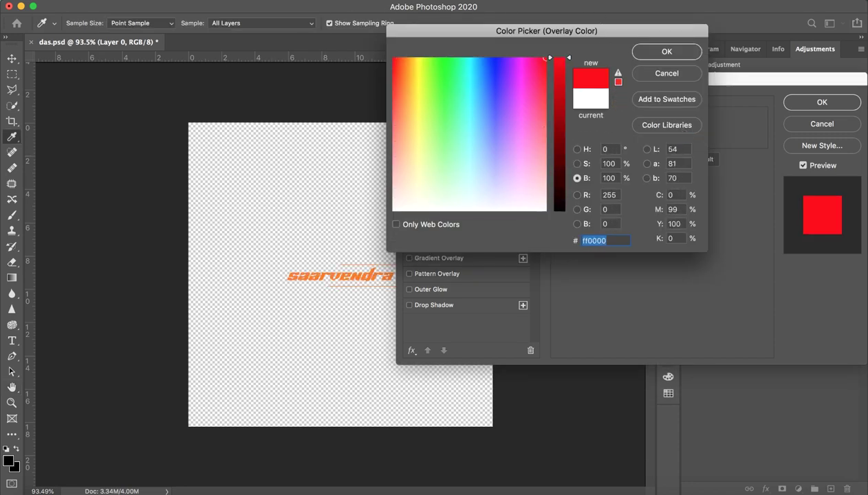
left_click(680, 53)
left_click(829, 104)
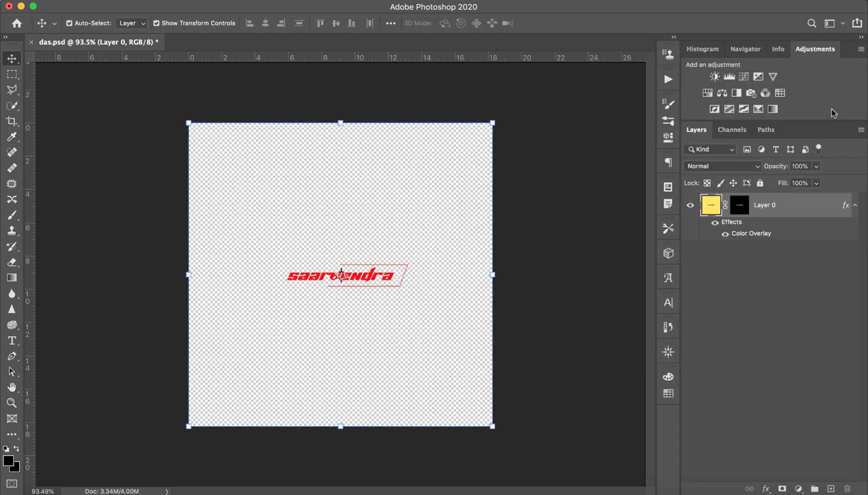
Open the menu bar and dismiss the export options without exporting
left_click(726, 356)
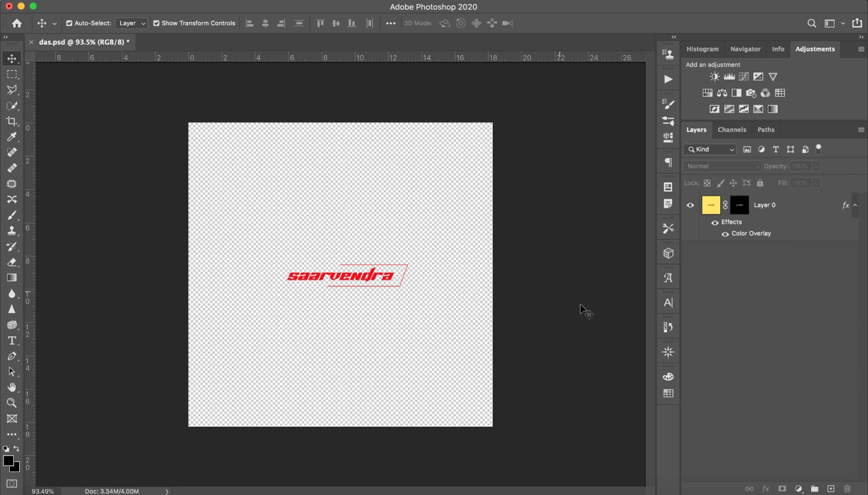
left_click(120, 1)
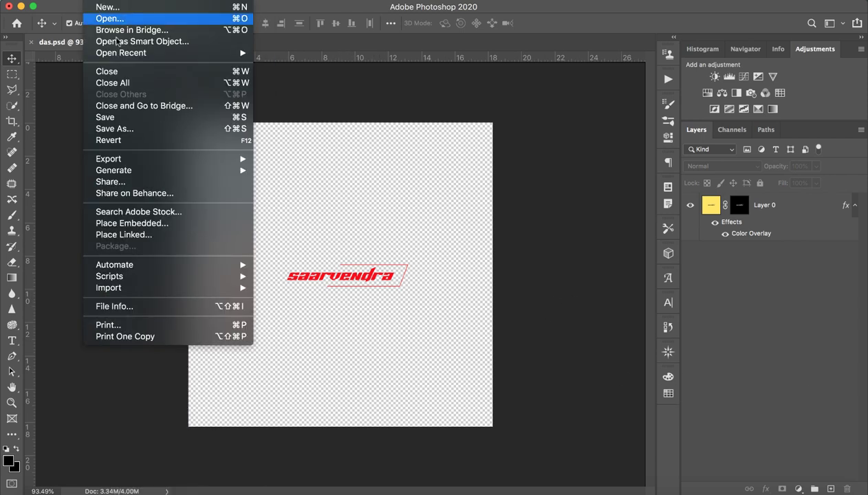
mouse_move(109, 159)
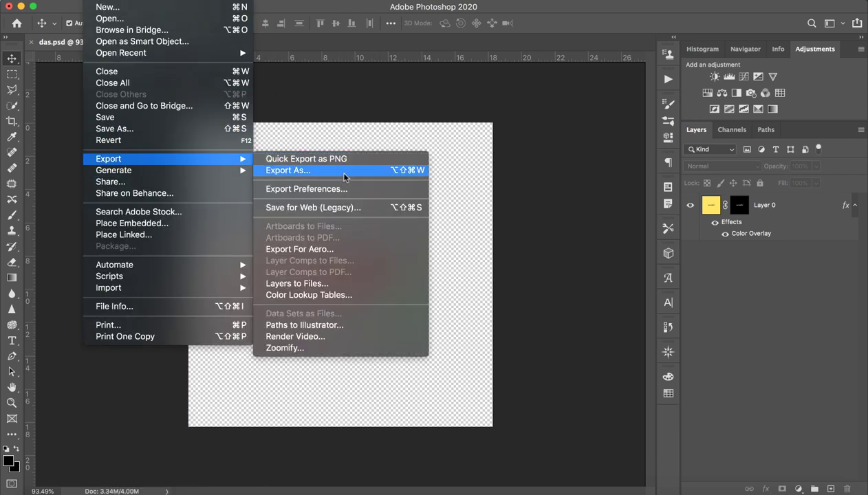
left_click(480, 300)
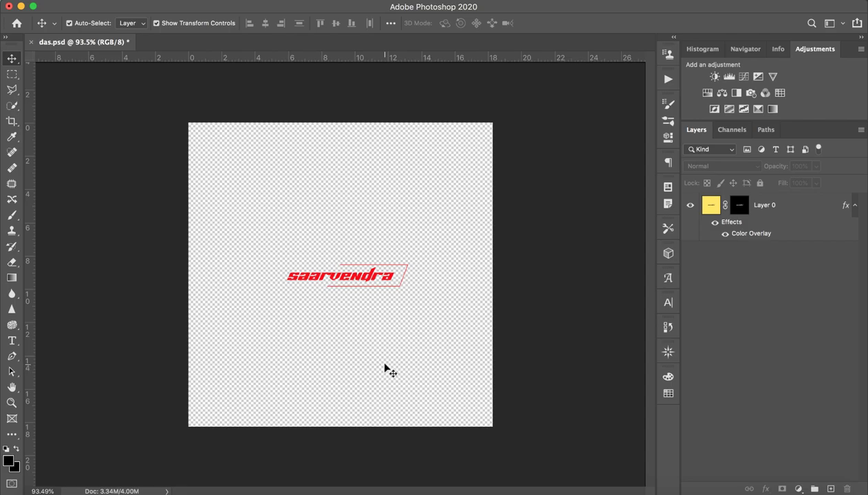
Switch to the desktop and Quick Look the exported sdfjha.png logo
key("ctrl+Right")
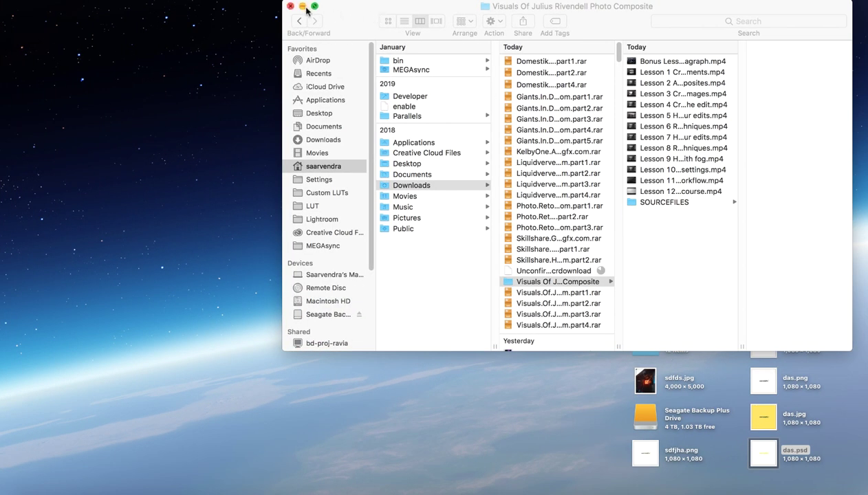
left_click(304, 7)
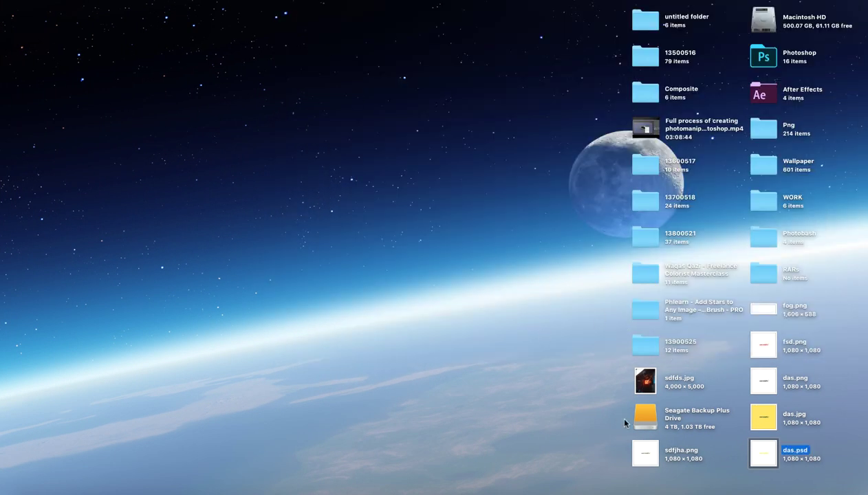
left_click(680, 456)
key("space")
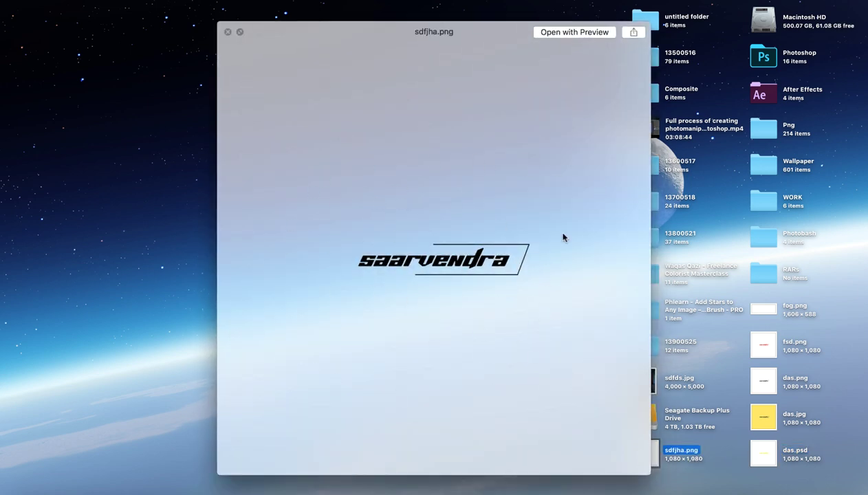
key("space")
Clean up the desktop icons and bring back the Google Account browser window
right_click(251, 154)
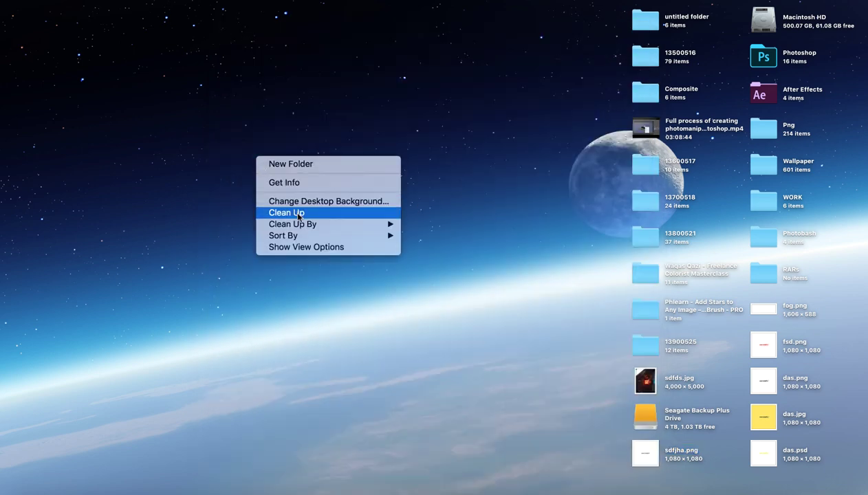
left_click(387, 214)
left_click(808, 489)
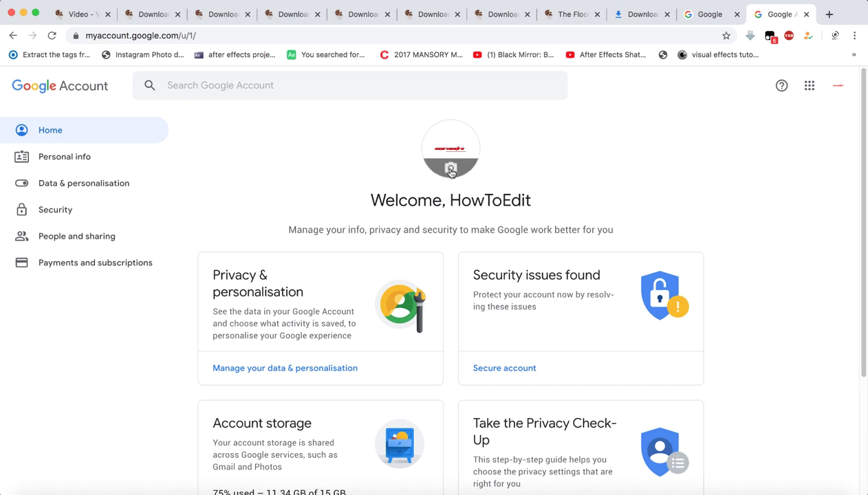
left_click(838, 85)
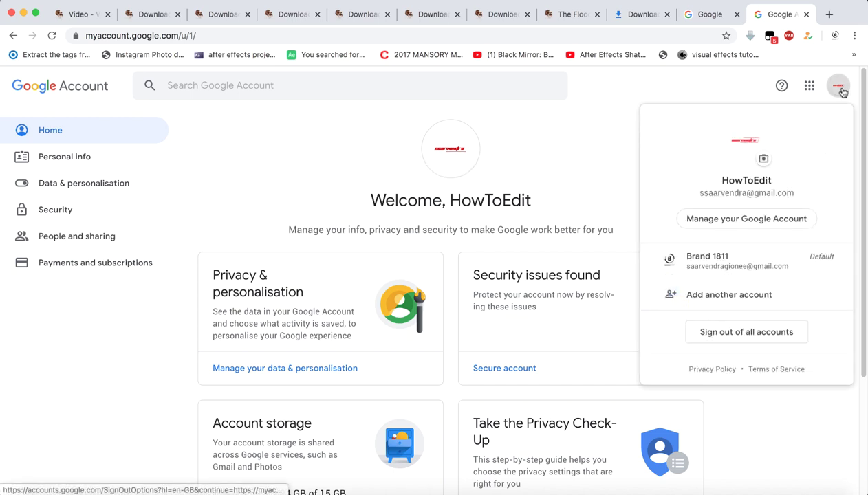
left_click(763, 160)
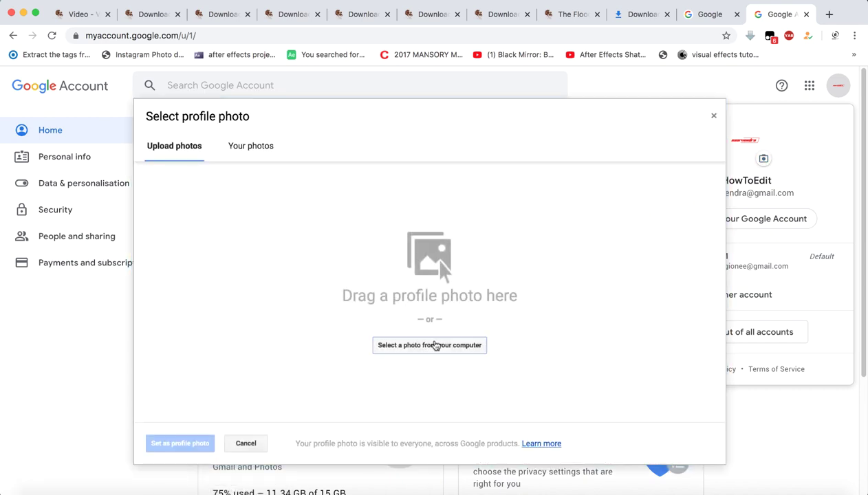
left_click(432, 345)
left_click(276, 126)
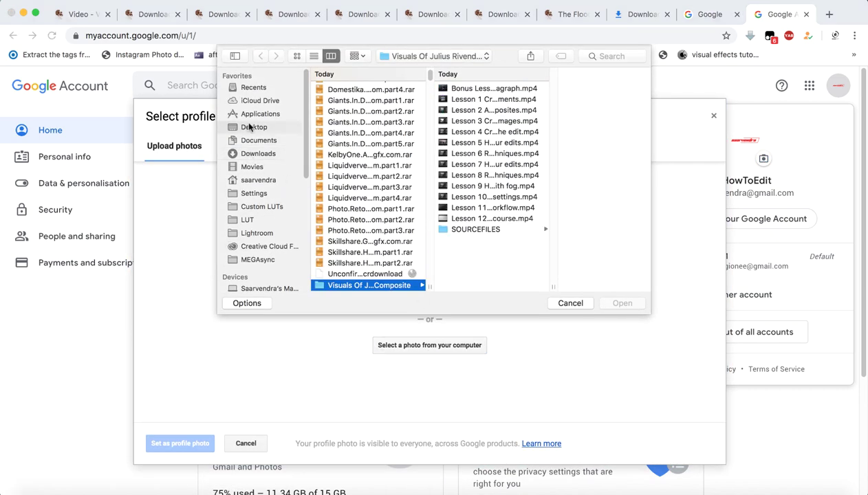
left_click(353, 90)
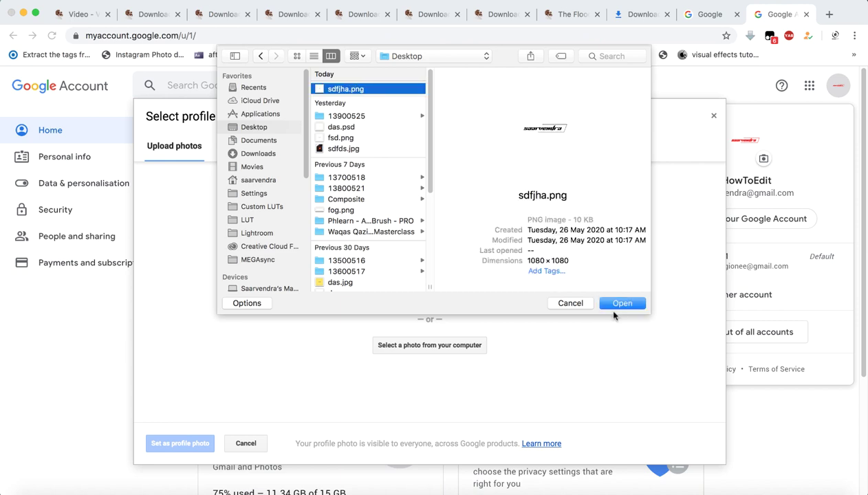
left_click(570, 304)
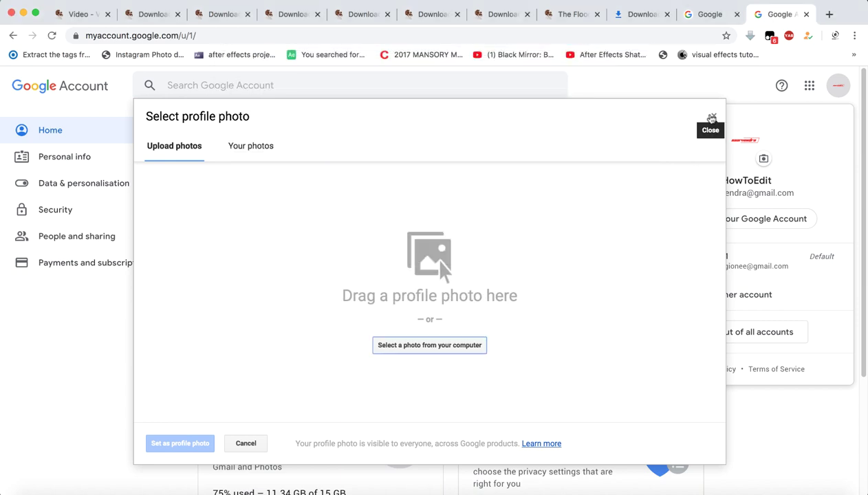
left_click(712, 117)
left_click(597, 115)
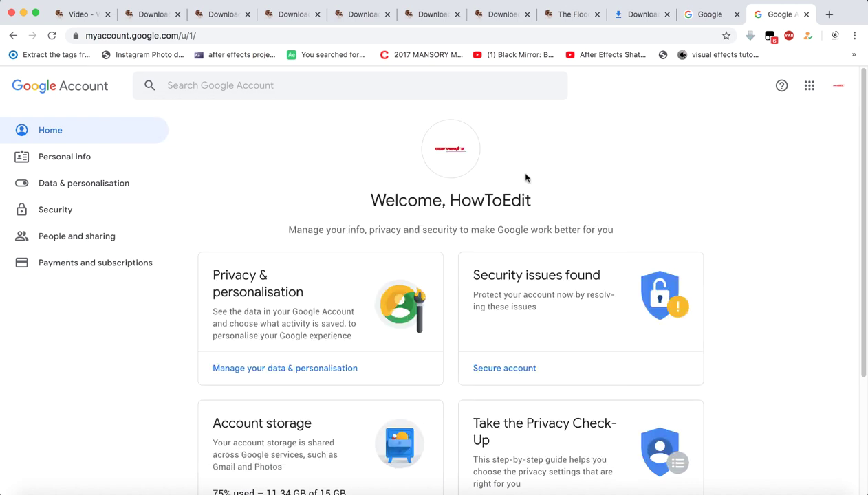
left_click(838, 85)
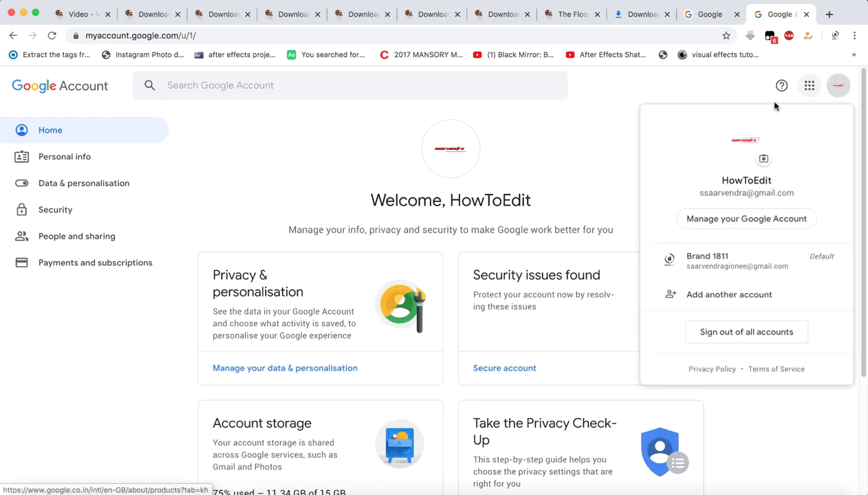
left_click(580, 152)
left_click(85, 130)
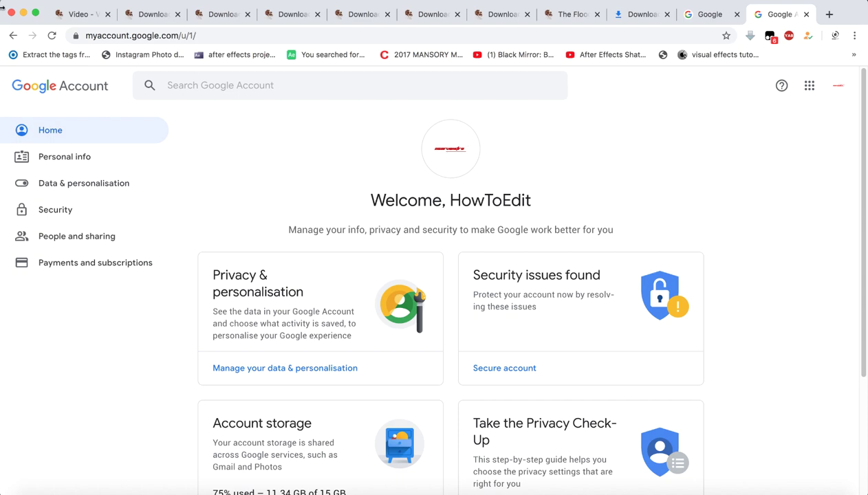
Minimise Chrome to bring back Photoshop with das.psd and the red saarvendra logo
left_click(23, 13)
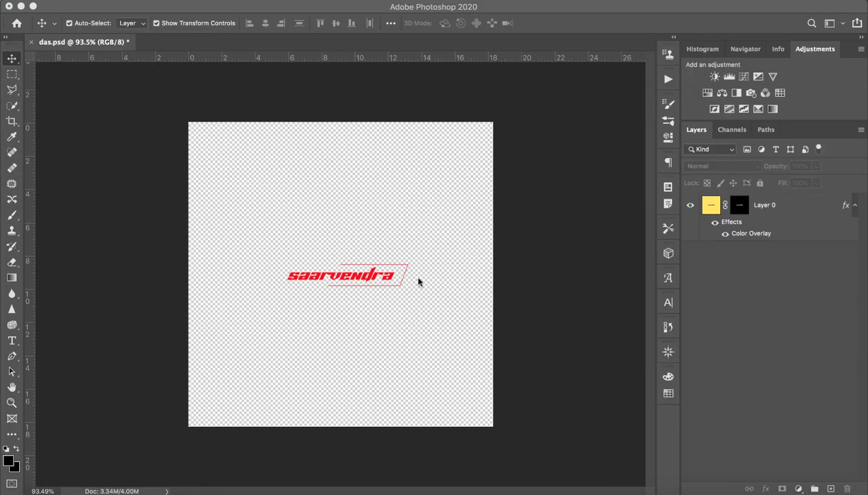